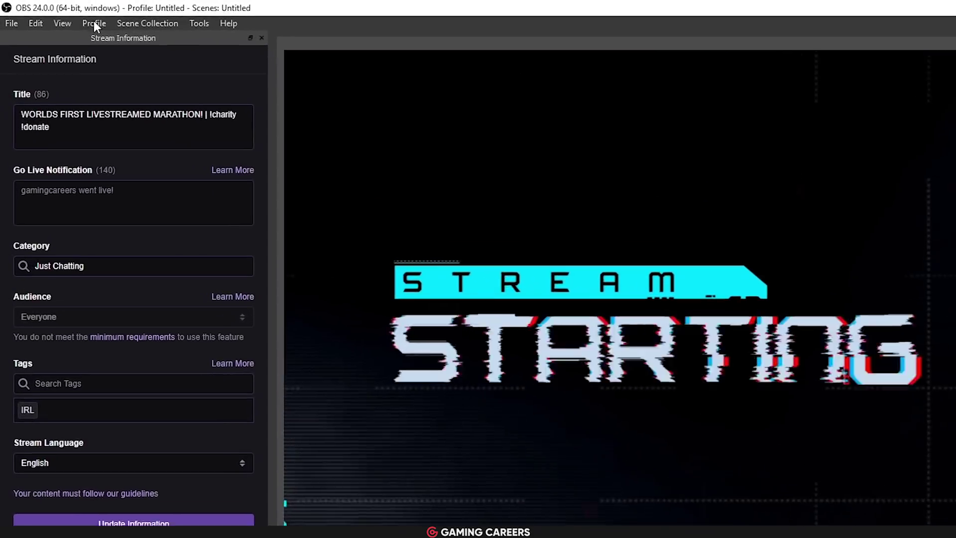
- Turn on the Twitch Activity Feed dock and tab it with the Chat dock on the right
{"action": "left_click", "coordinate": [44, 16]}
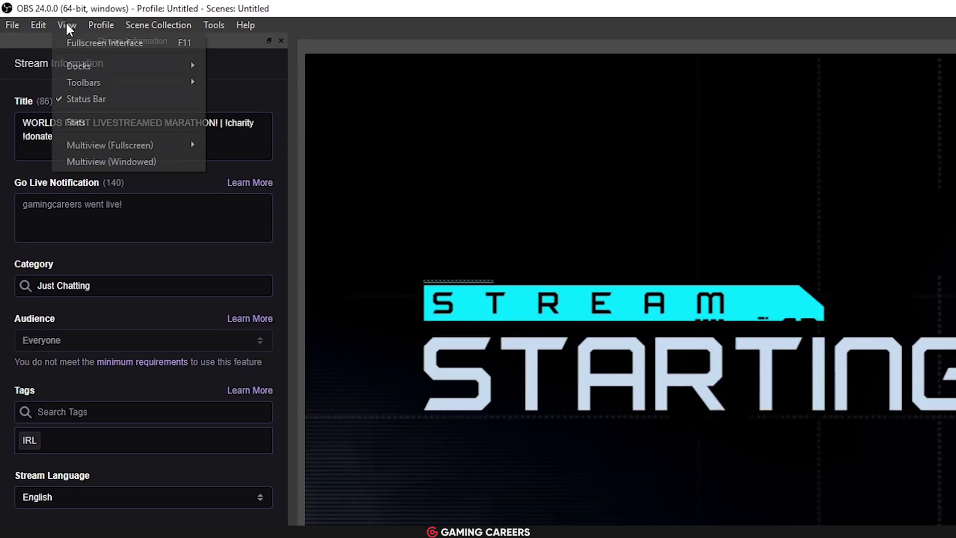
{"action": "mouse_move", "coordinate": [110, 67]}
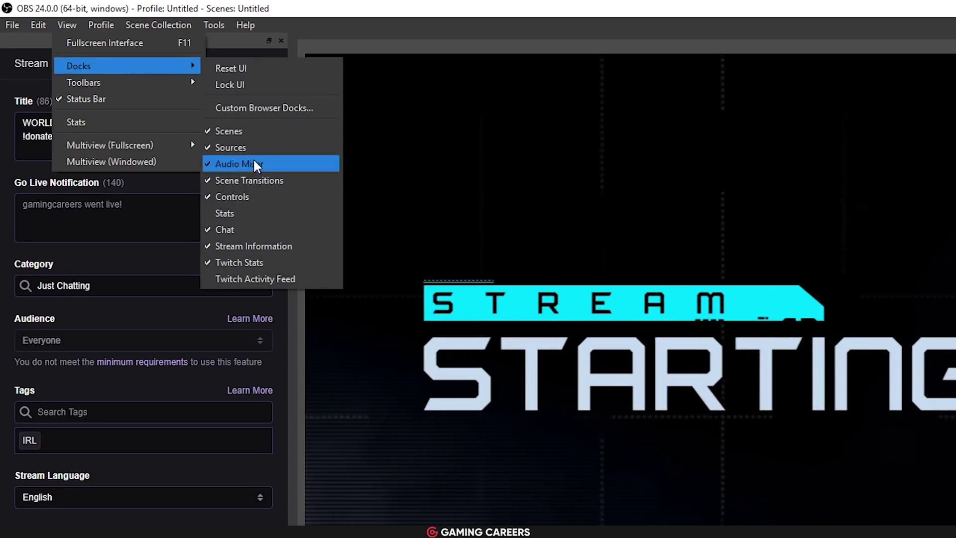
{"action": "left_click", "coordinate": [255, 277]}
{"action": "left_click_drag", "start_coordinate": [158, 85], "coordinate": [876, 149]}
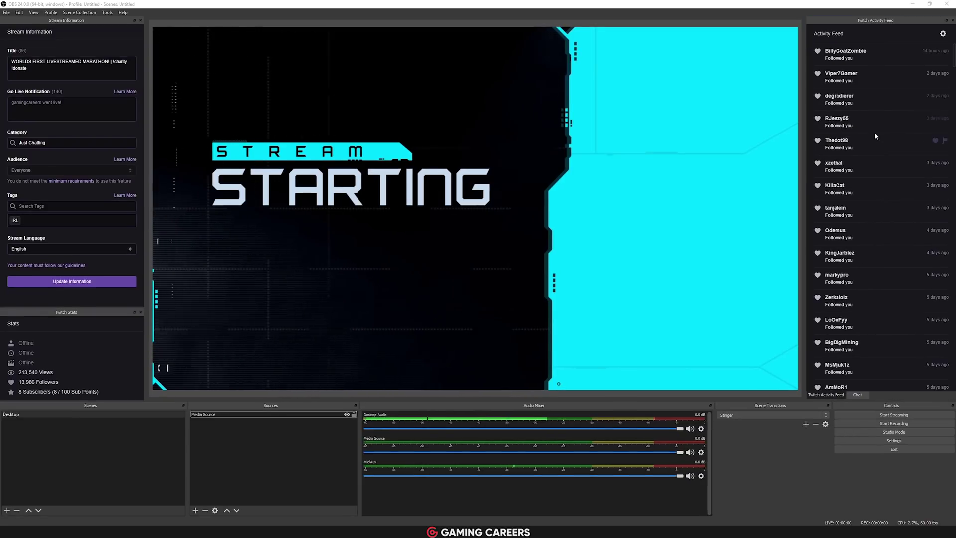
{"action": "left_click", "coordinate": [857, 395]}
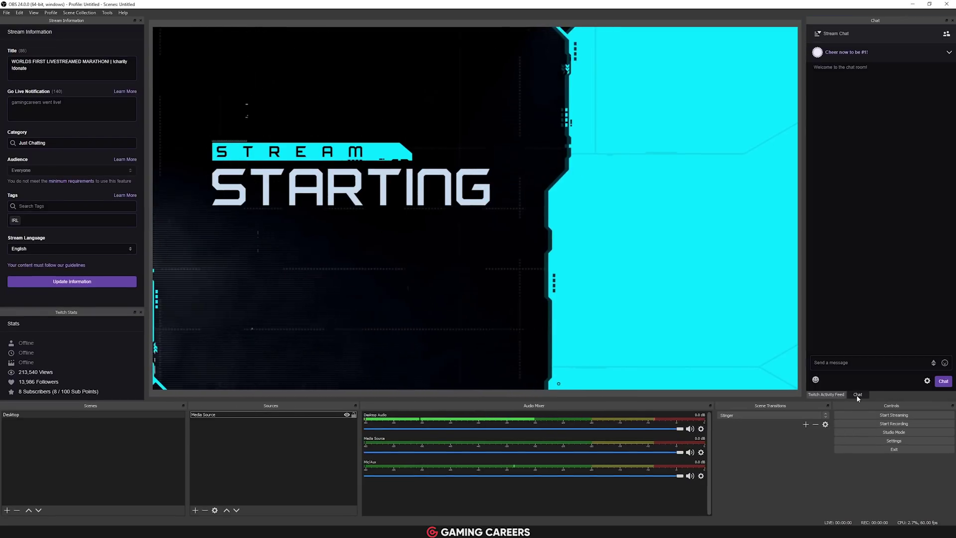
{"action": "left_click", "coordinate": [835, 394]}
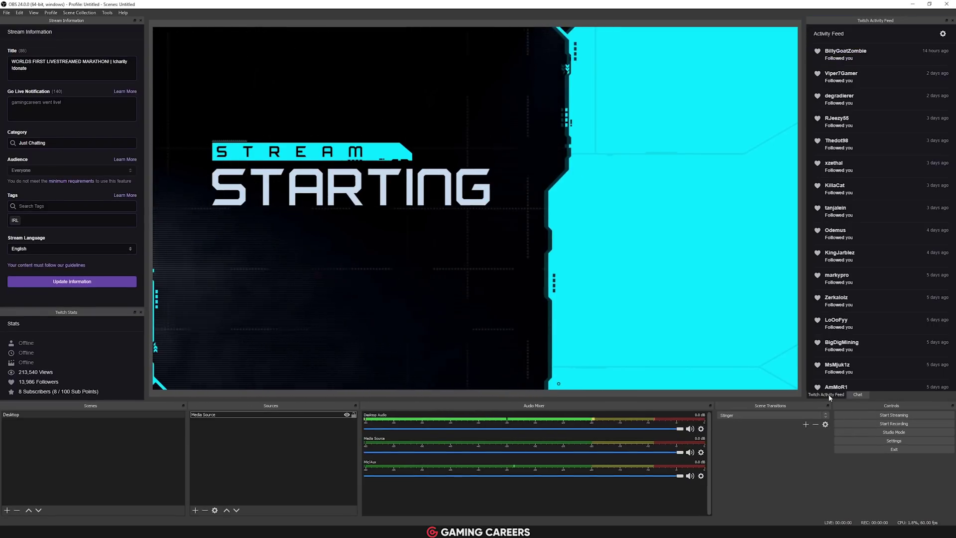
- Open the Custom Browser Docks editor from the View menu's Docks list
{"action": "left_click", "coordinate": [34, 13]}
{"action": "mouse_move", "coordinate": [40, 33]}
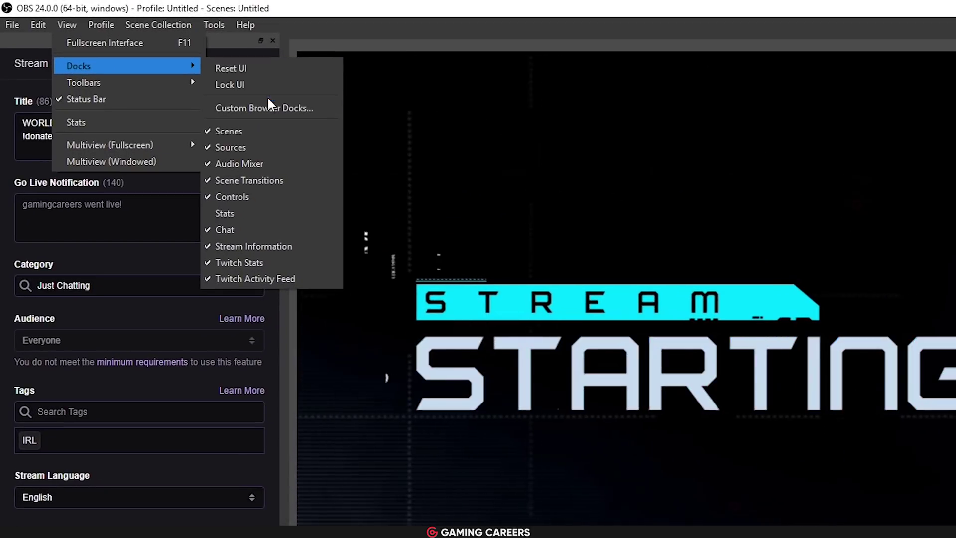
{"action": "left_click", "coordinate": [292, 112]}
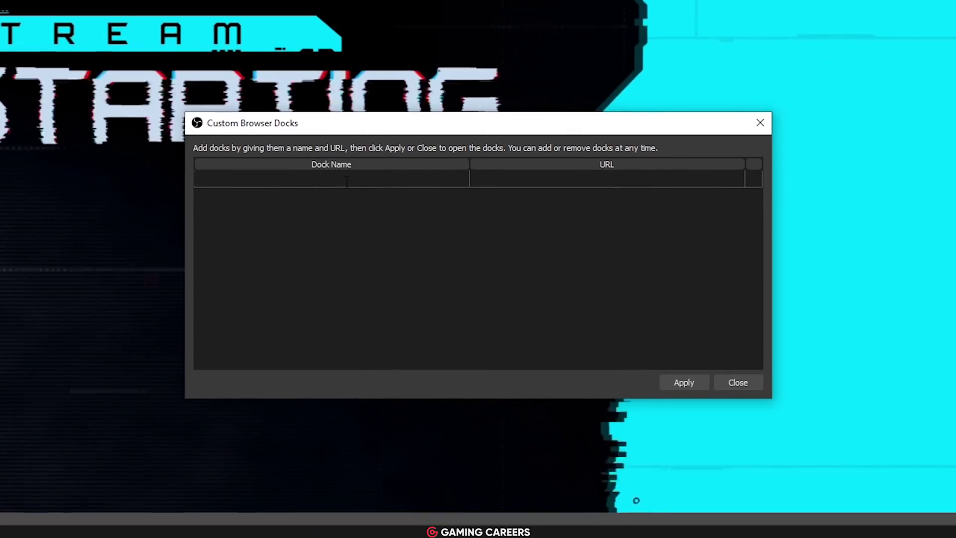
- Add a 'Streamlabs Recent Events' browser dock with the pasted recent-events URL and widen the left dock column
{"action": "type", "text": "Streamlabs Recent Events"}
{"action": "key", "text": "Tab"}
{"action": "type", "text": "https://streamlabs.com/dashboard/recent-events"}
{"action": "left_click", "coordinate": [686, 381]}
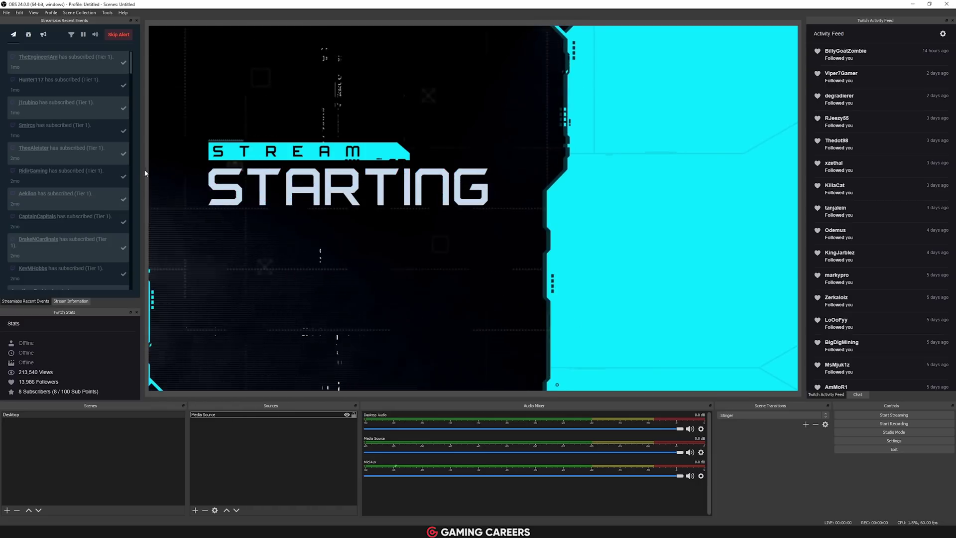
{"action": "left_click_drag", "start_coordinate": [141, 163], "coordinate": [214, 164]}
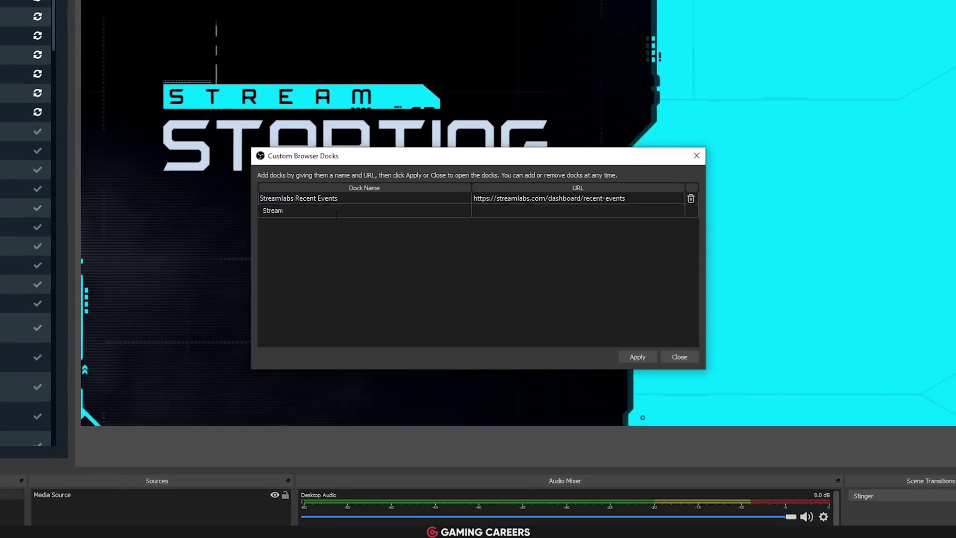
- Add a StreamElements Activity Feed custom dock, dock it on the left, and close the editor
{"action": "type", "text": "Elements Activity Feed"}
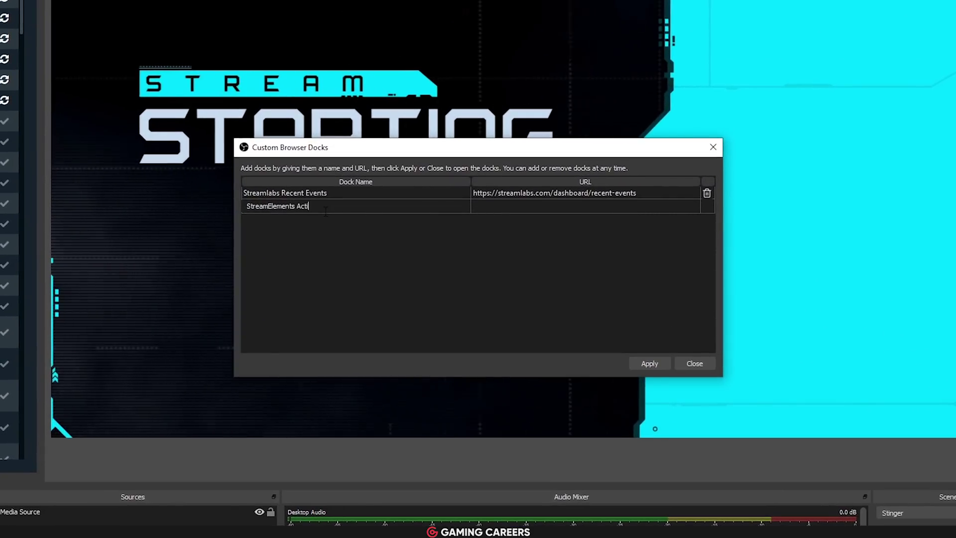
{"action": "left_click", "coordinate": [648, 363]}
{"action": "left_click", "coordinate": [493, 428]}
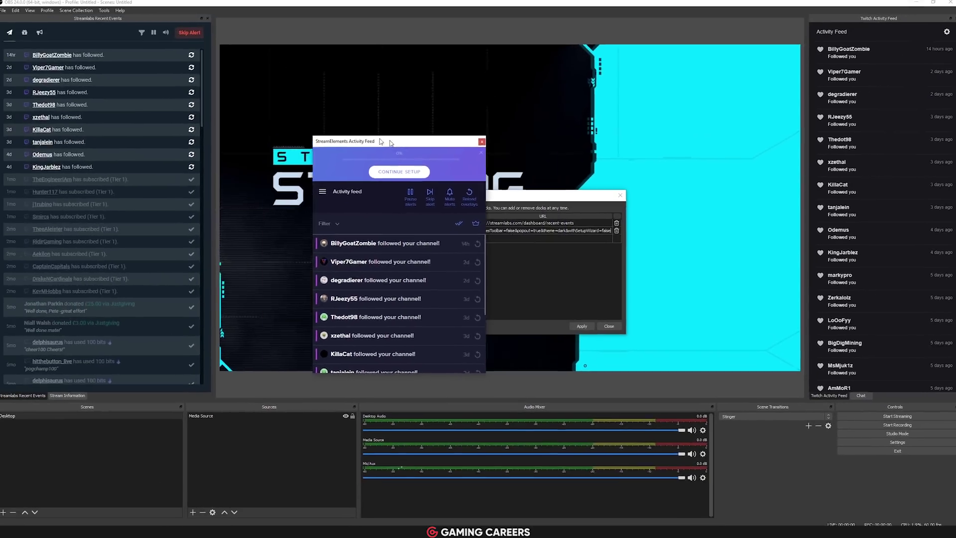
{"action": "left_click_drag", "start_coordinate": [376, 132], "coordinate": [106, 177]}
{"action": "left_click", "coordinate": [607, 326]}
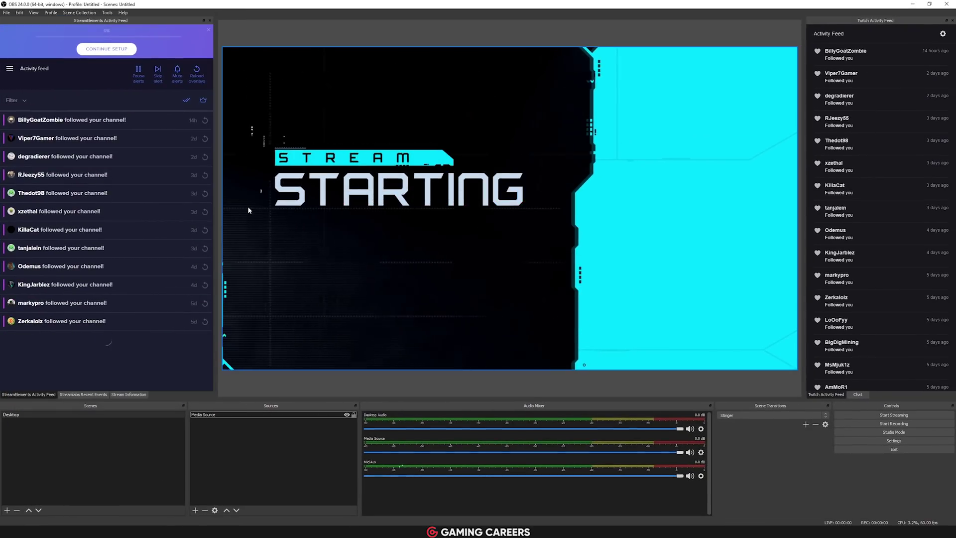
- Dismiss the activity feed's setup banner, narrow the dock to enlarge the preview, and start recording
{"action": "left_click", "coordinate": [208, 32]}
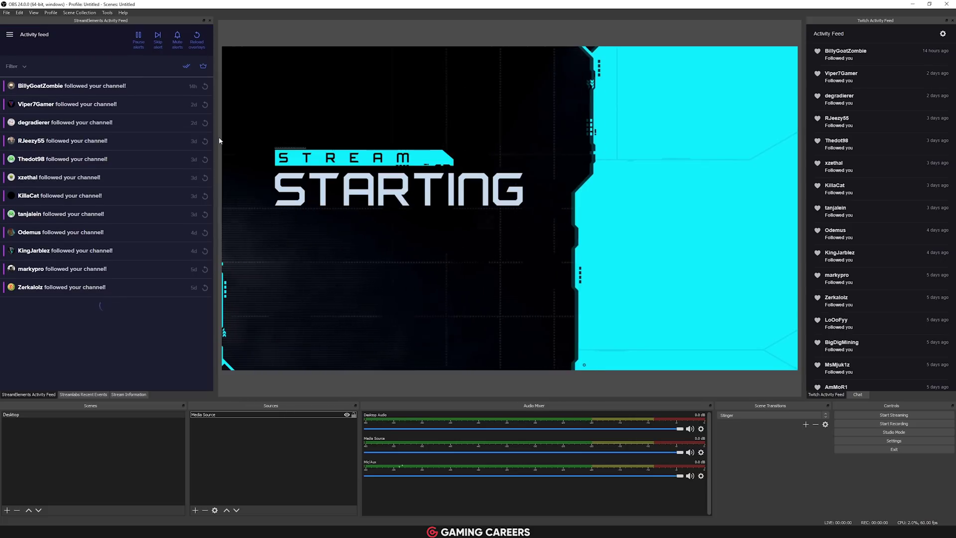
{"action": "left_click_drag", "start_coordinate": [214, 138], "coordinate": [167, 142]}
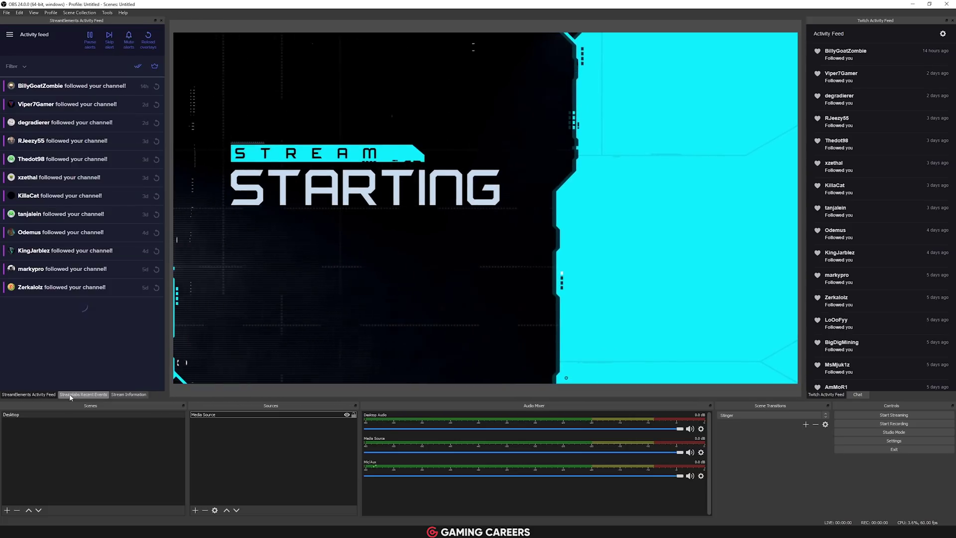
{"action": "left_click_drag", "start_coordinate": [125, 399], "coordinate": [160, 403]}
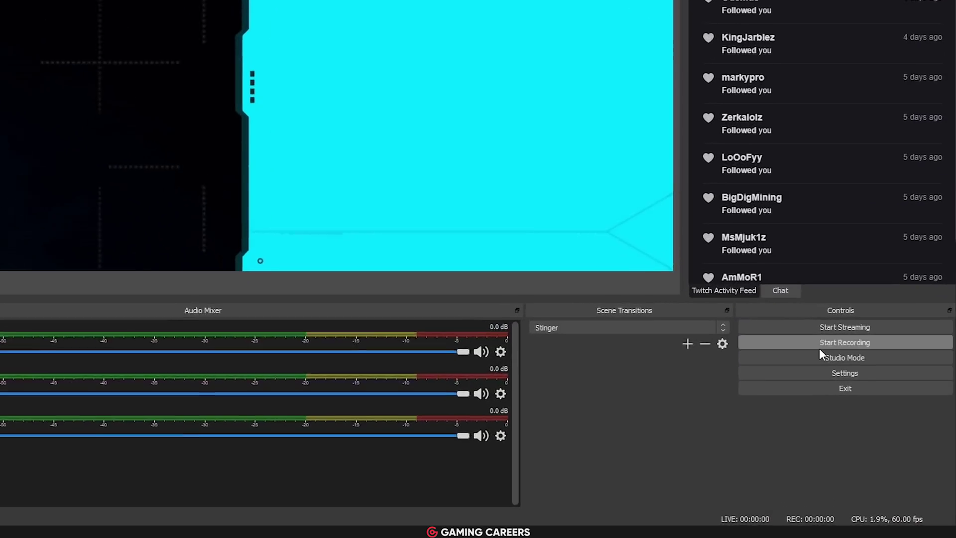
{"action": "left_click", "coordinate": [881, 423]}
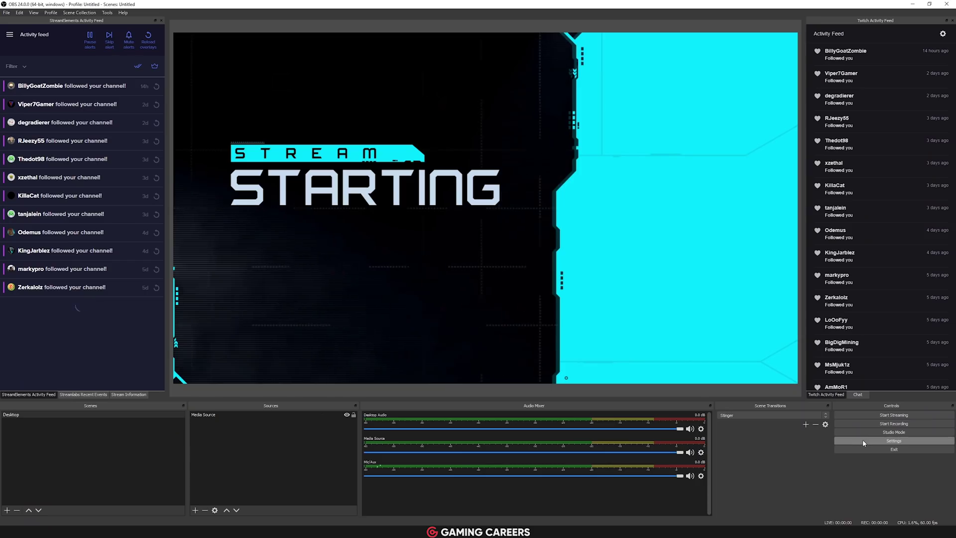
- Set the Output > Recording encoder to (Use stream encoder)
{"action": "left_click", "coordinate": [863, 439]}
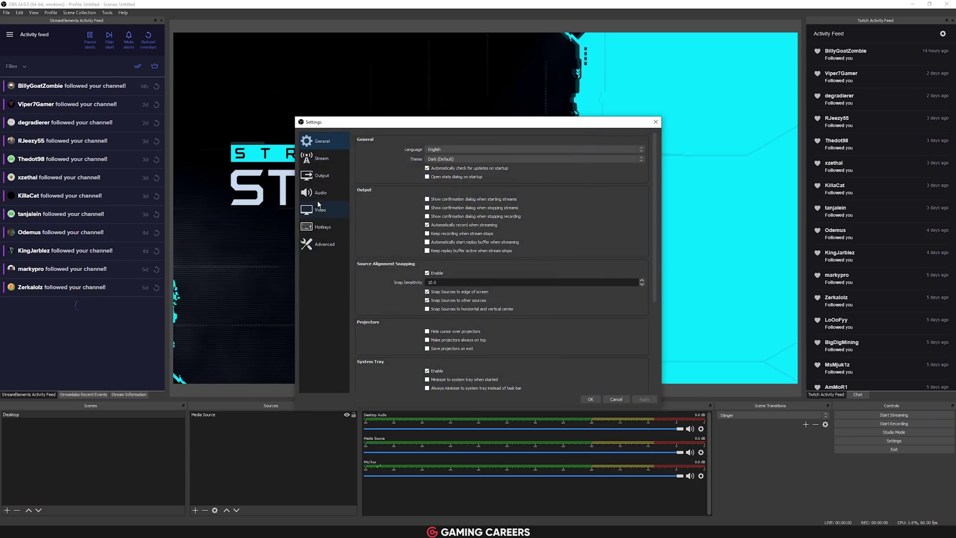
{"action": "left_click", "coordinate": [313, 170]}
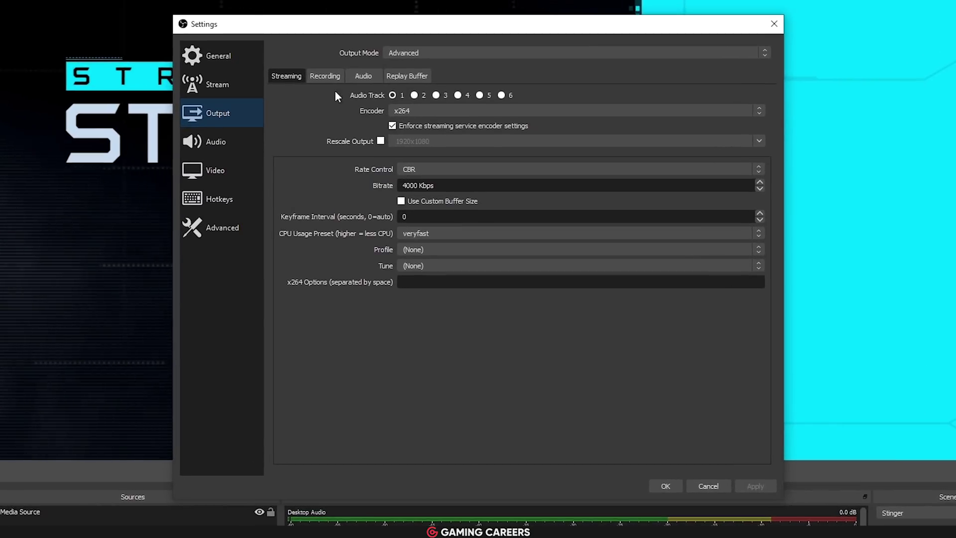
{"action": "left_click", "coordinate": [328, 78]}
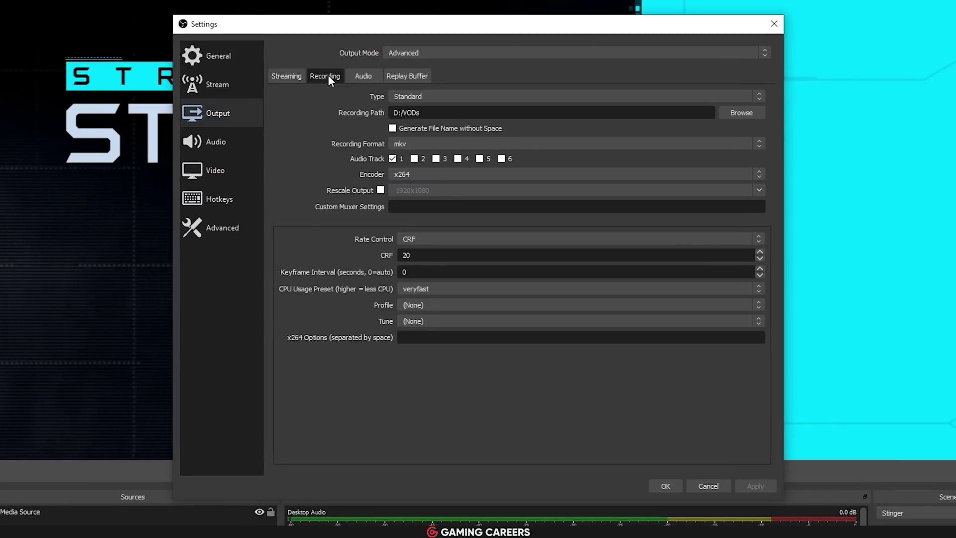
{"action": "left_click", "coordinate": [484, 174]}
{"action": "left_click", "coordinate": [478, 187]}
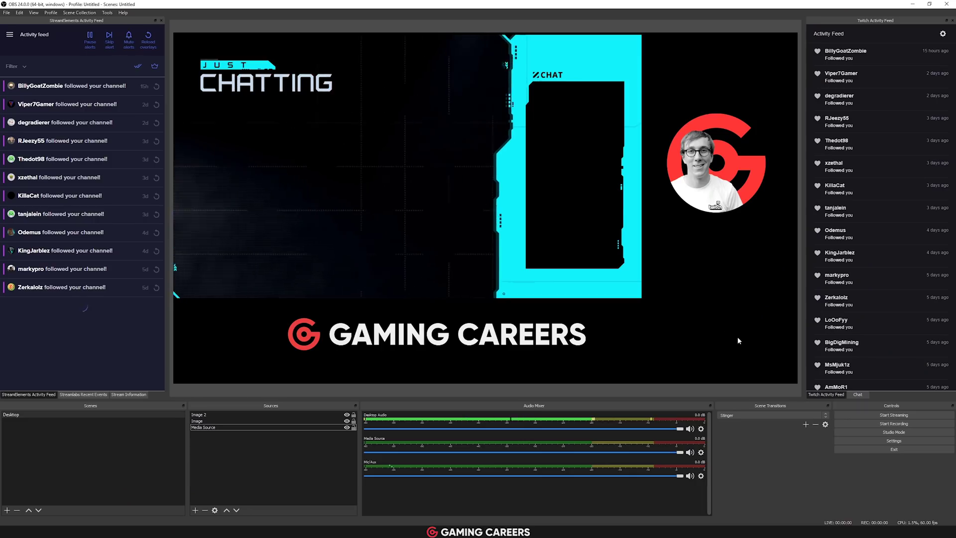
- Move the Just Chatting overlay slightly lower on the canvas
{"action": "left_click", "coordinate": [423, 207]}
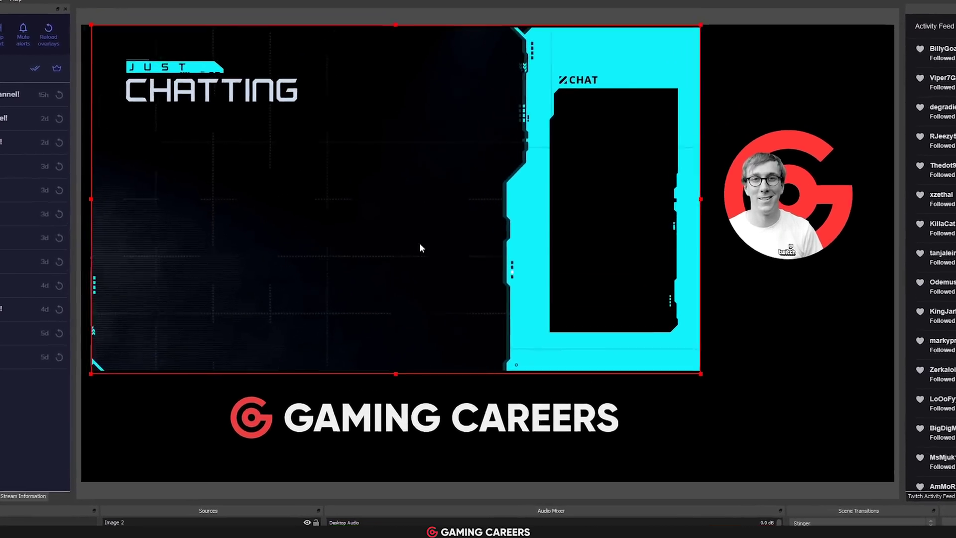
{"action": "mouse_move", "coordinate": [419, 243]}
{"action": "left_mouse_down"}
{"action": "mouse_move", "coordinate": [431, 246]}
{"action": "mouse_move", "coordinate": [399, 252]}
{"action": "mouse_move", "coordinate": [440, 258]}
{"action": "mouse_move", "coordinate": [408, 264]}
{"action": "mouse_move", "coordinate": [397, 256]}
{"action": "mouse_move", "coordinate": [407, 259]}
{"action": "mouse_move", "coordinate": [409, 245]}
{"action": "mouse_move", "coordinate": [408, 257]}
{"action": "left_mouse_up"}
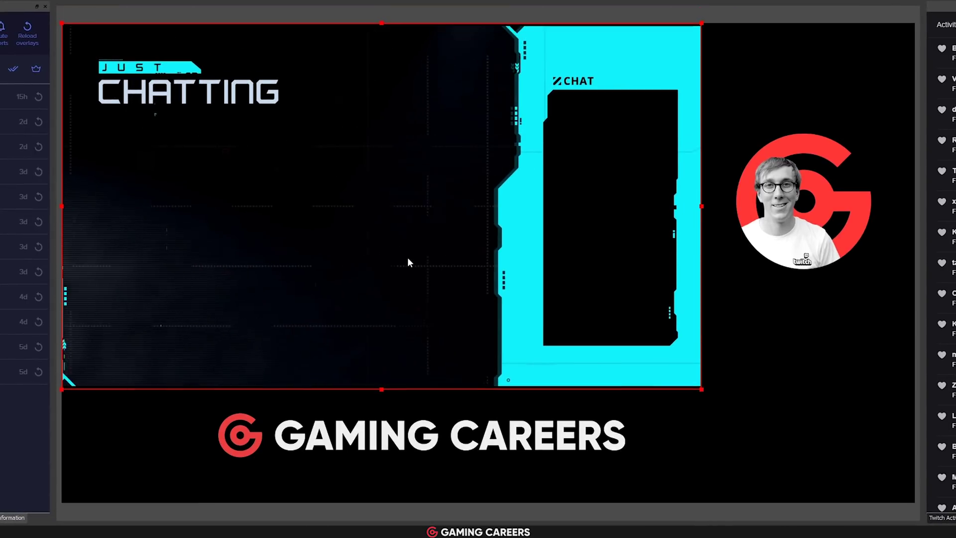
{"action": "left_click", "coordinate": [811, 411]}
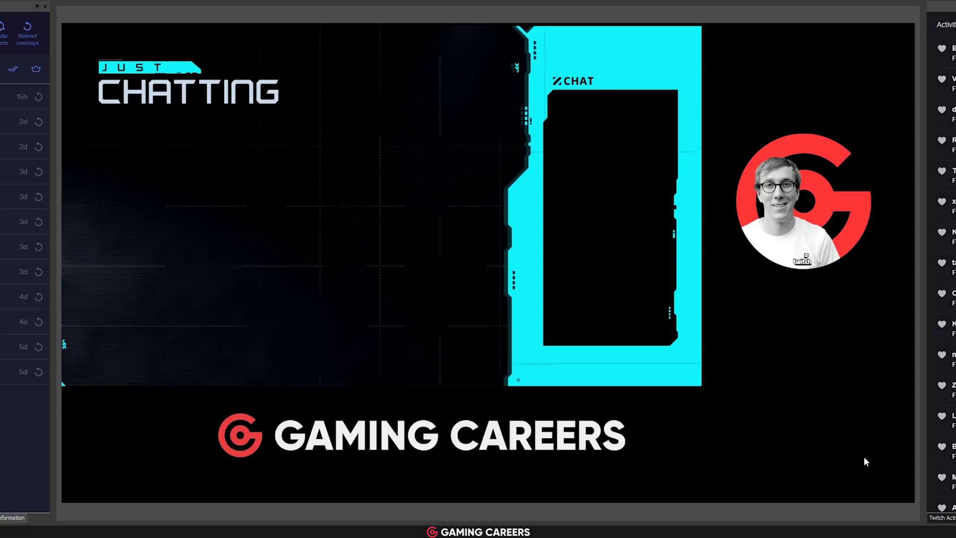
- Box-select several overlay sources, shift them right and down, then disable the preview
{"action": "left_click_drag", "start_coordinate": [898, 479], "coordinate": [468, 148]}
{"action": "left_click_drag", "start_coordinate": [520, 216], "coordinate": [548, 237]}
{"action": "left_click_drag", "start_coordinate": [868, 330], "coordinate": [632, 248]}
{"action": "left_click", "coordinate": [826, 414]}
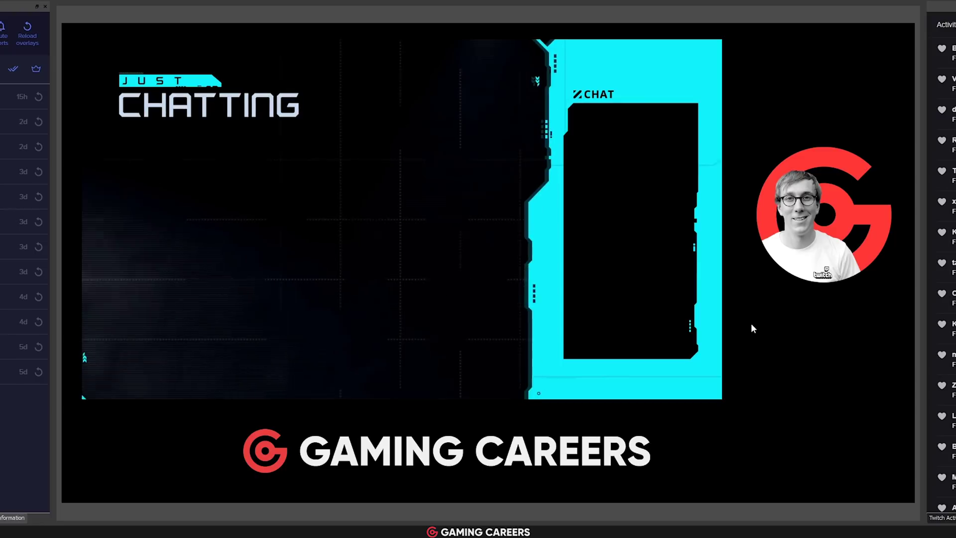
{"action": "right_click", "coordinate": [733, 290]}
{"action": "left_click", "coordinate": [742, 294]}
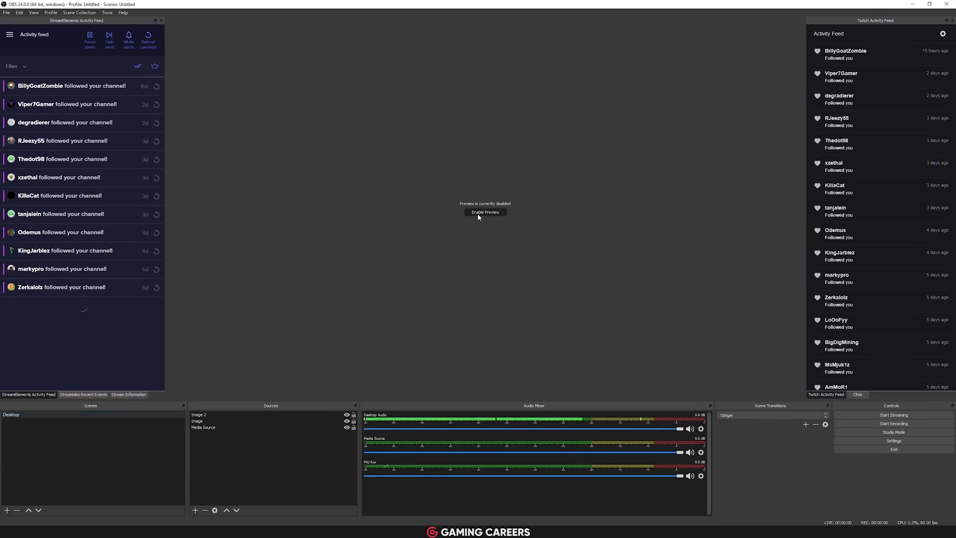
- Re-enable the preview, disable it again from the right-click menu, then enable it once more
{"action": "left_click", "coordinate": [478, 213]}
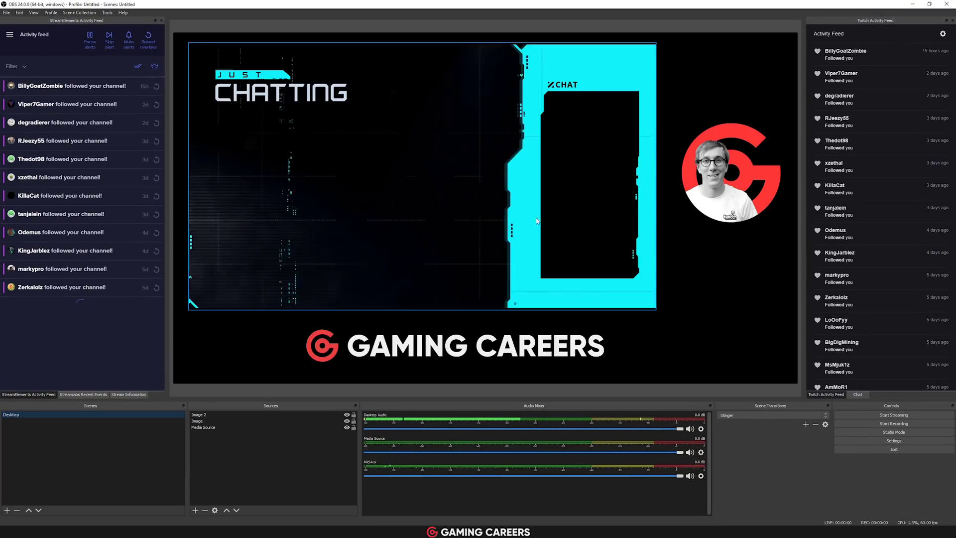
{"action": "right_click", "coordinate": [572, 197]}
{"action": "left_click", "coordinate": [580, 200]}
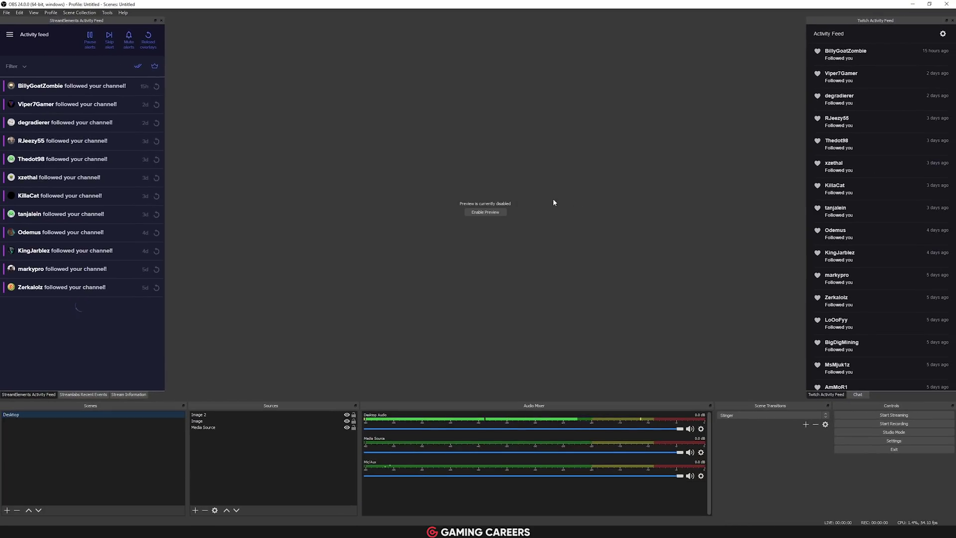
{"action": "left_click", "coordinate": [482, 215]}
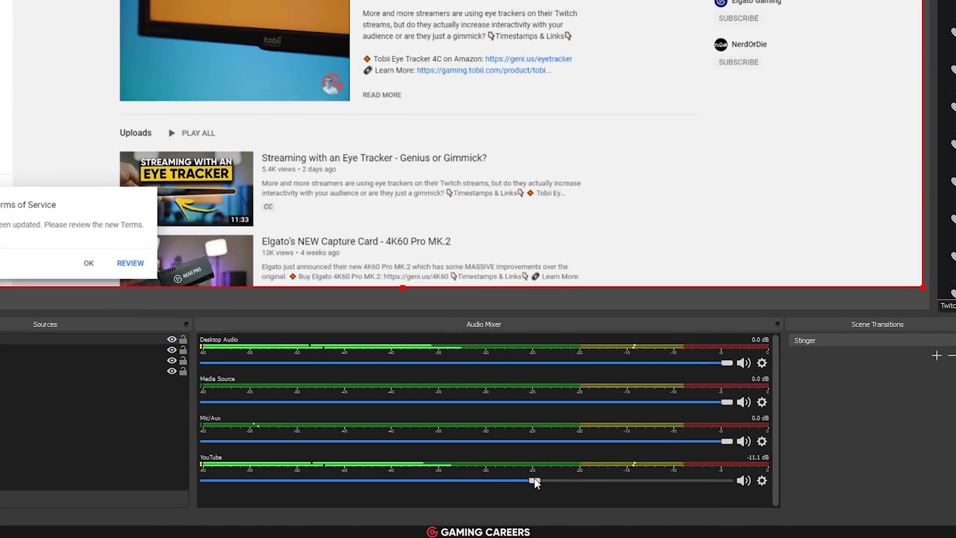
- Raise the YouTube source volume to about -6.9 dB and browse its audio and video filters
{"action": "left_click_drag", "start_coordinate": [565, 482], "coordinate": [585, 481]}
{"action": "left_click", "coordinate": [762, 480]}
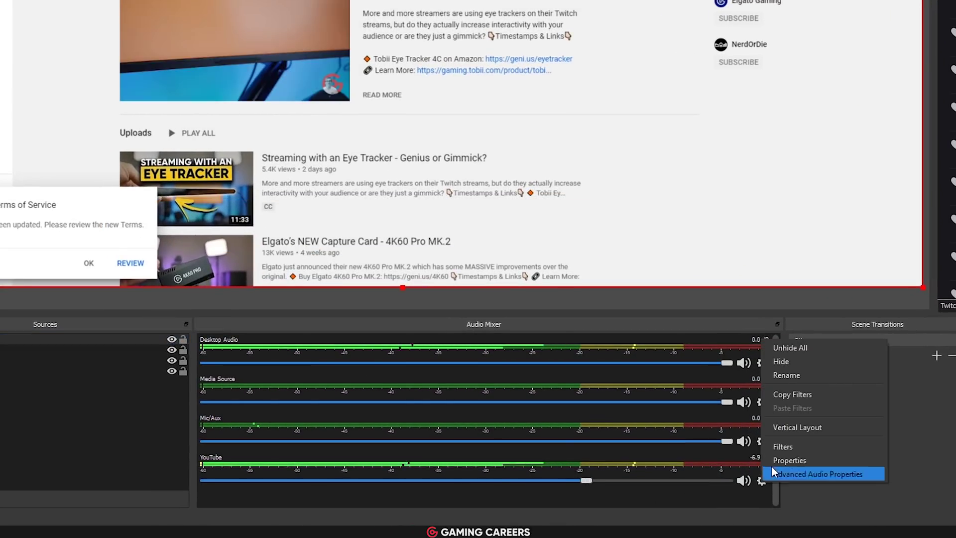
{"action": "left_click", "coordinate": [780, 446]}
{"action": "left_click", "coordinate": [136, 82]}
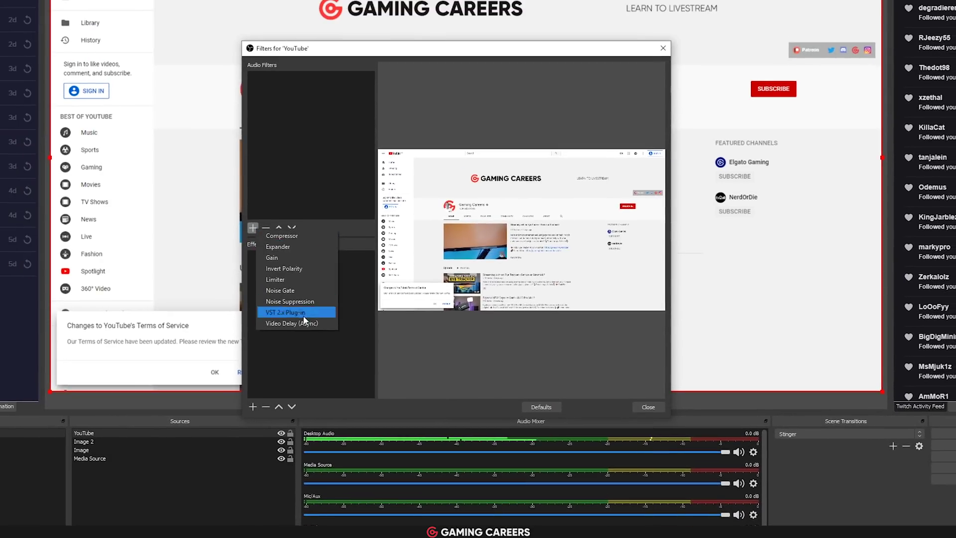
{"action": "left_click", "coordinate": [252, 407]}
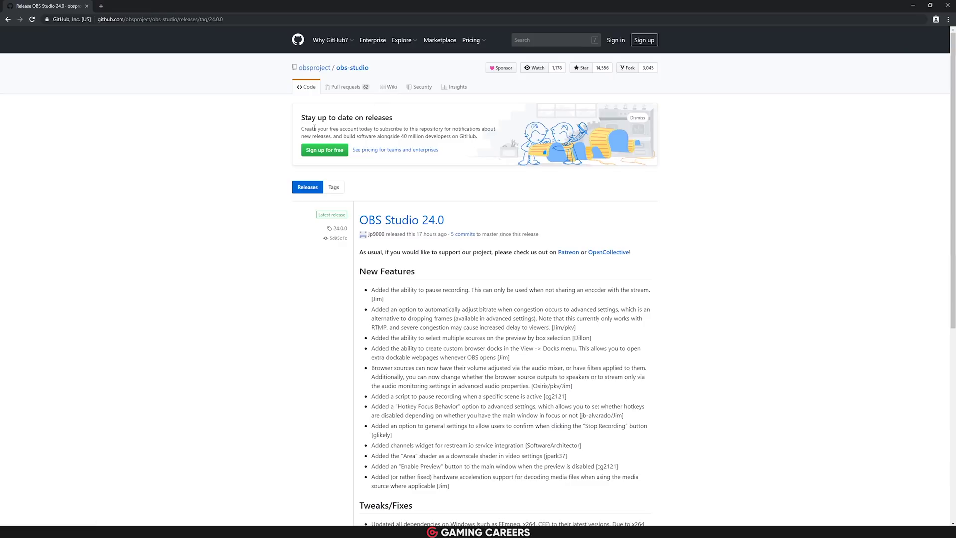
- Autoscroll the release notes down and stop at the Tweaks/Fixes section
{"action": "middle_click", "coordinate": [196, 190]}
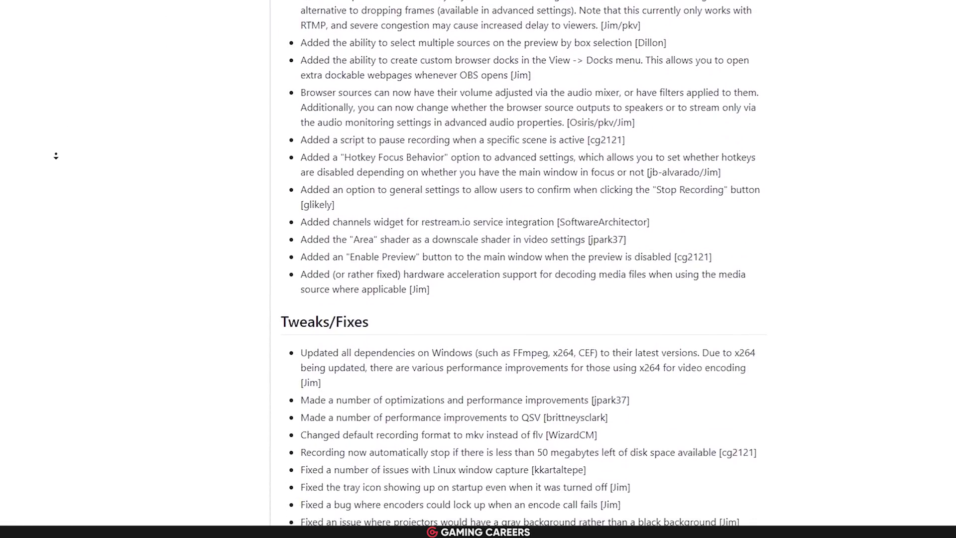
{"action": "left_click", "coordinate": [91, 177]}
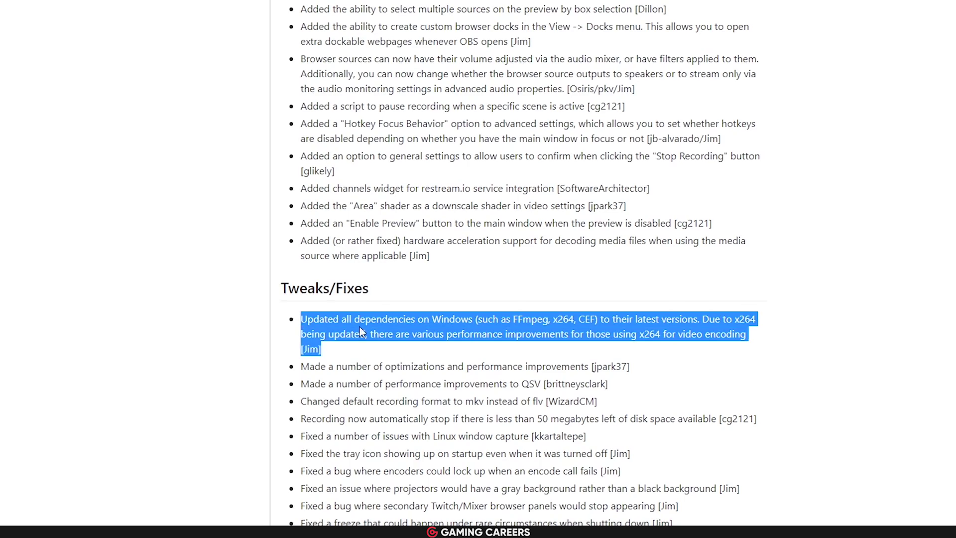